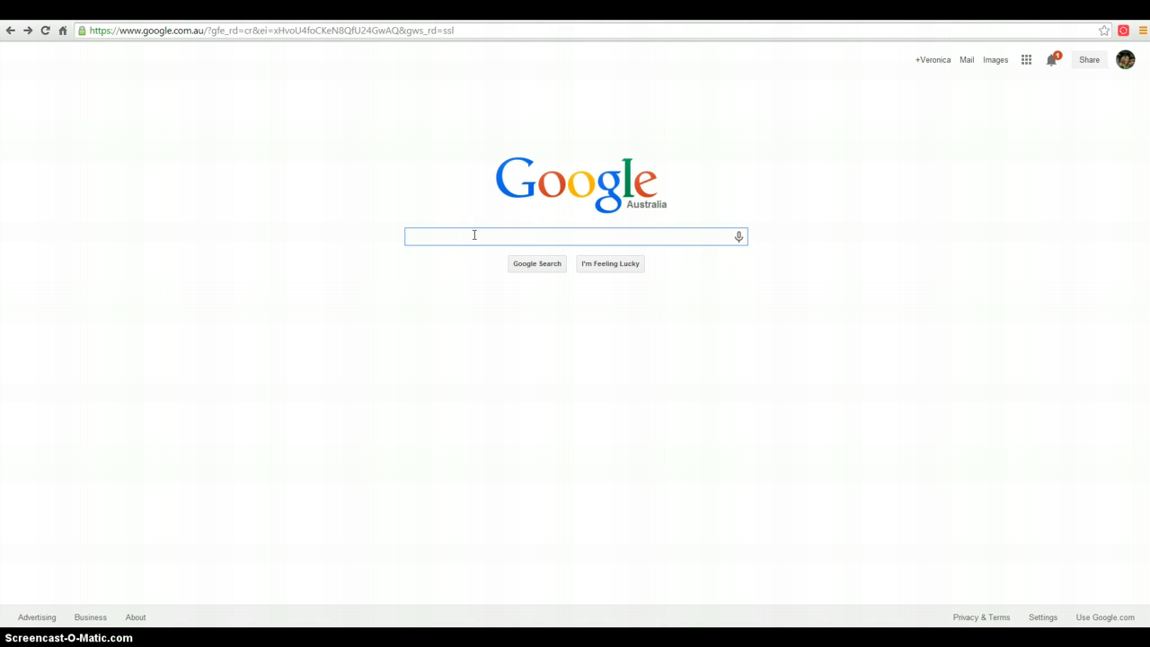
Search for "dogs" and show the image results
type("dogs")
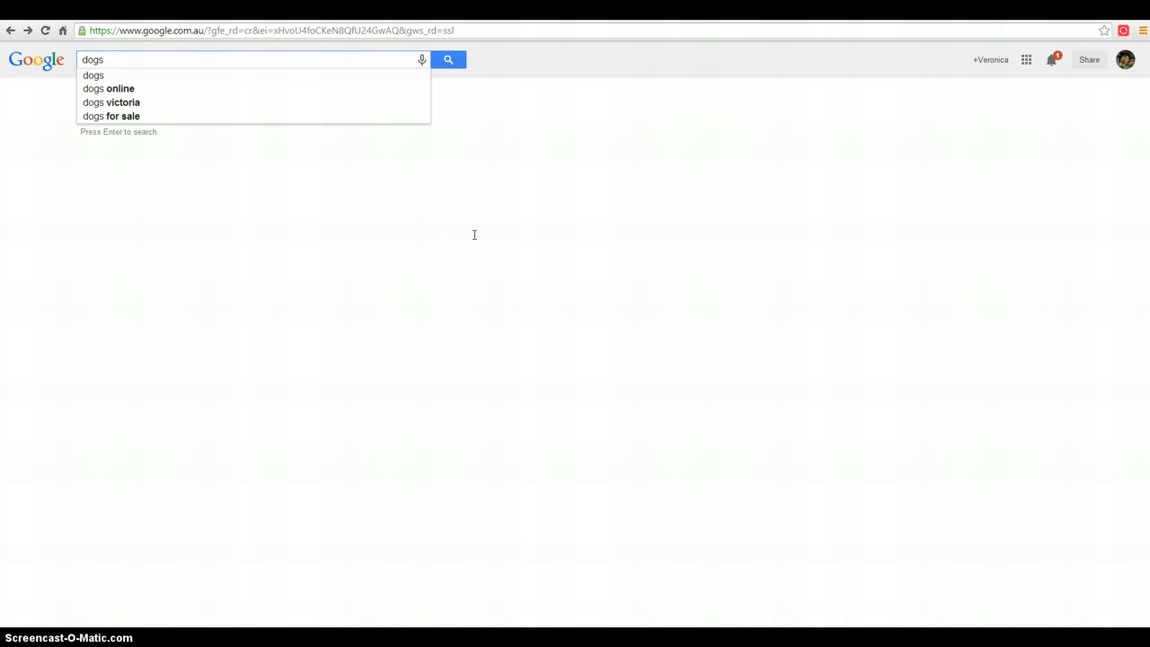
key("Return")
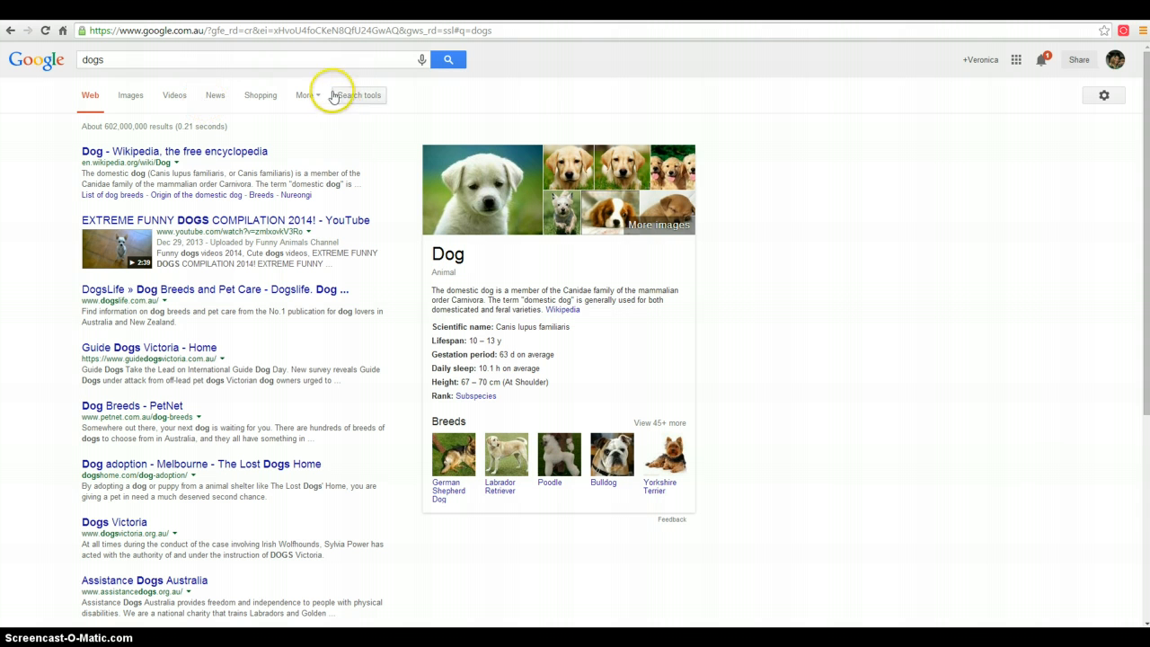
left_click(130, 96)
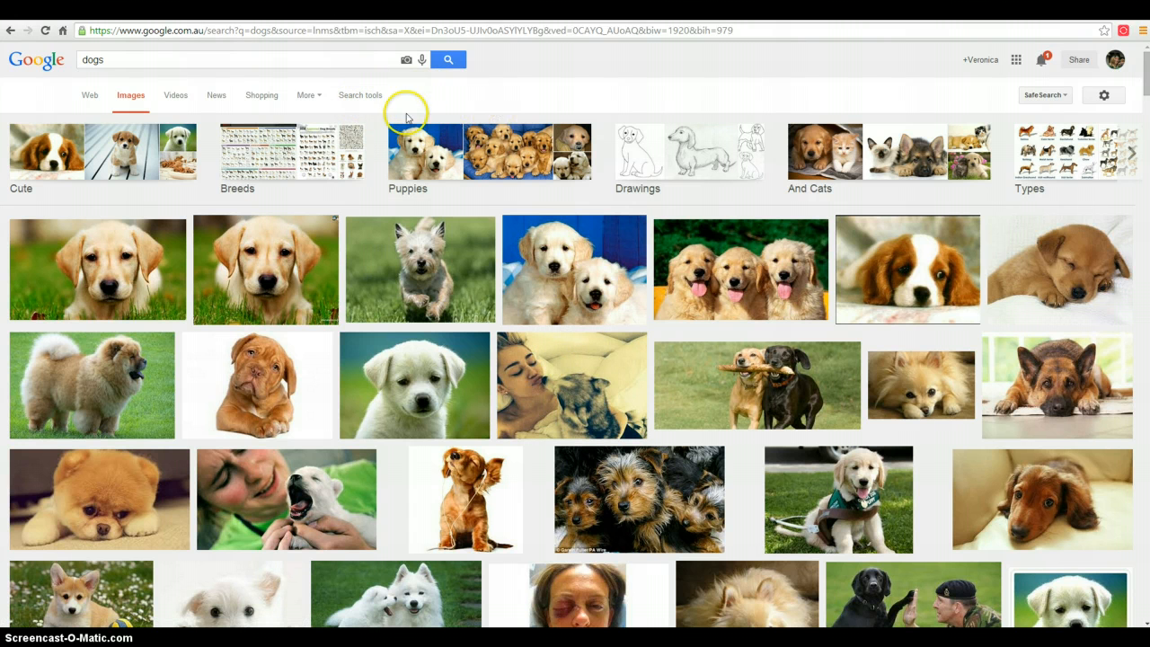
Filter the dog images by usage rights to Labeled for reuse, using the PointerFocus spotlight and magnifier to highlight the options
left_click(352, 99)
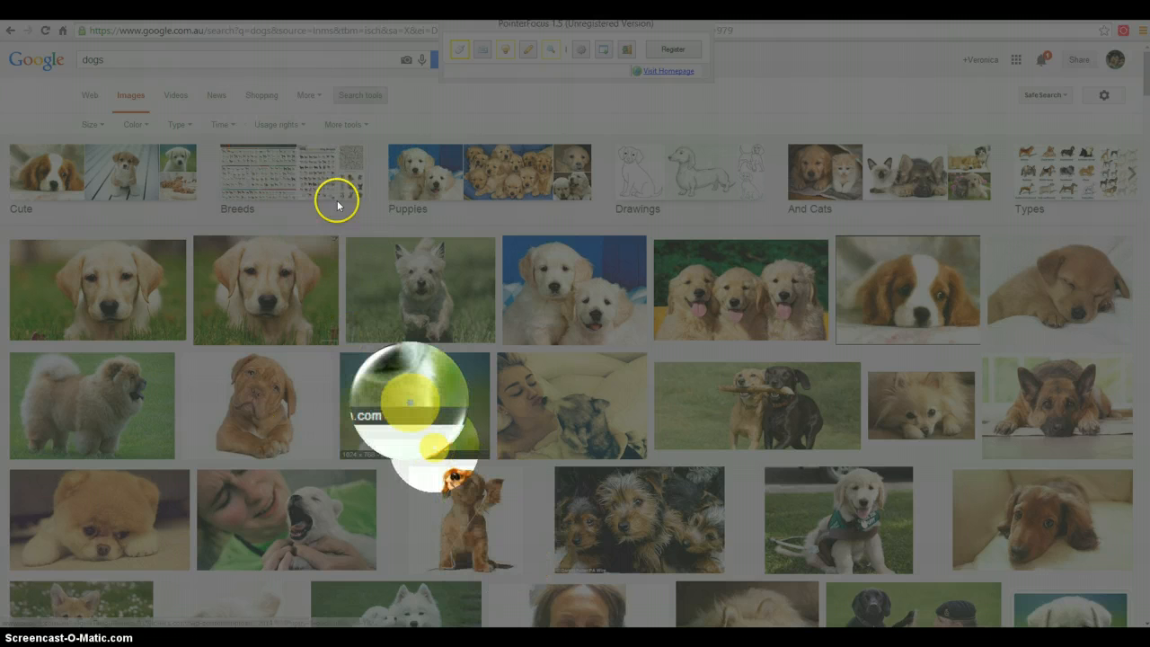
left_click(623, 50)
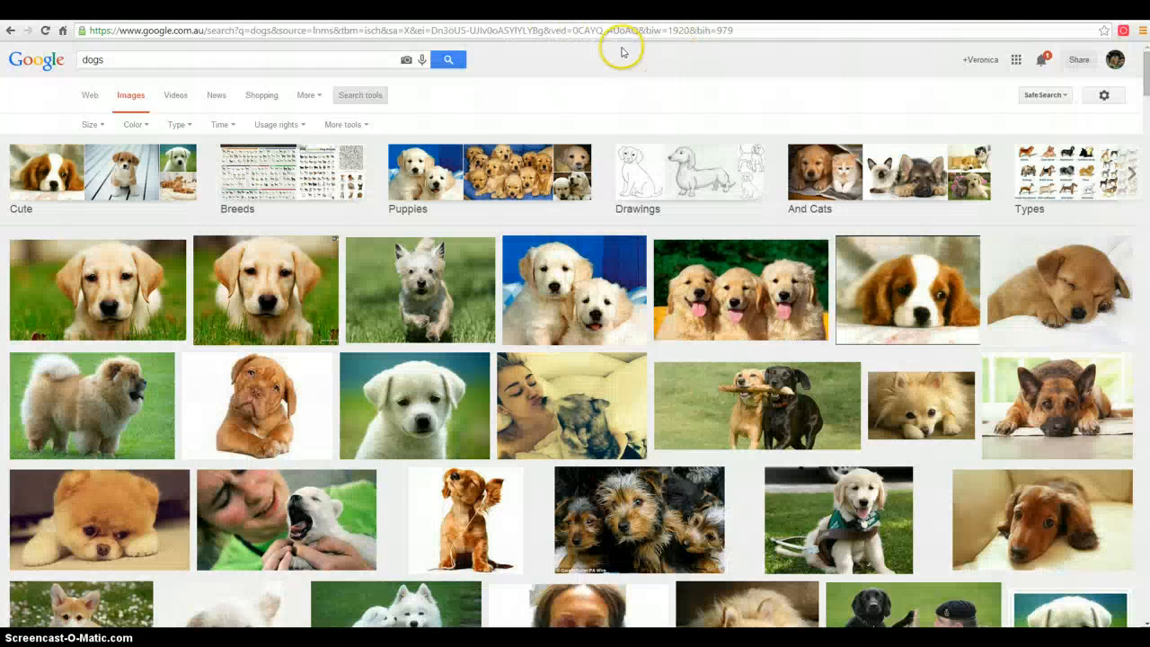
left_click(283, 126)
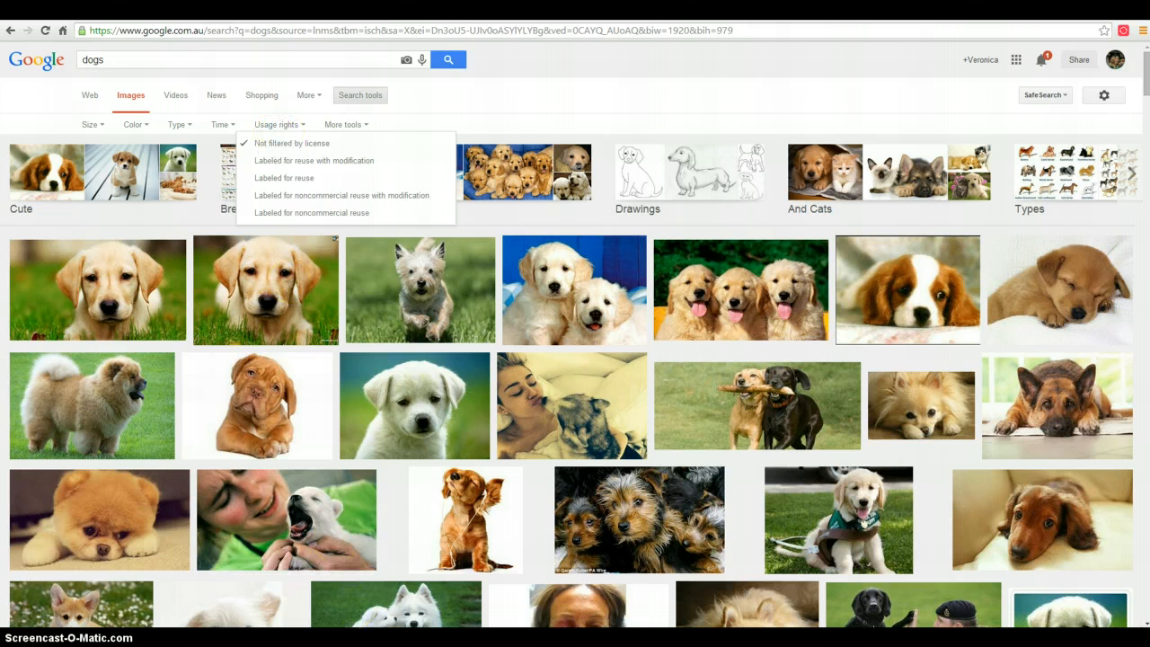
left_click(506, 49)
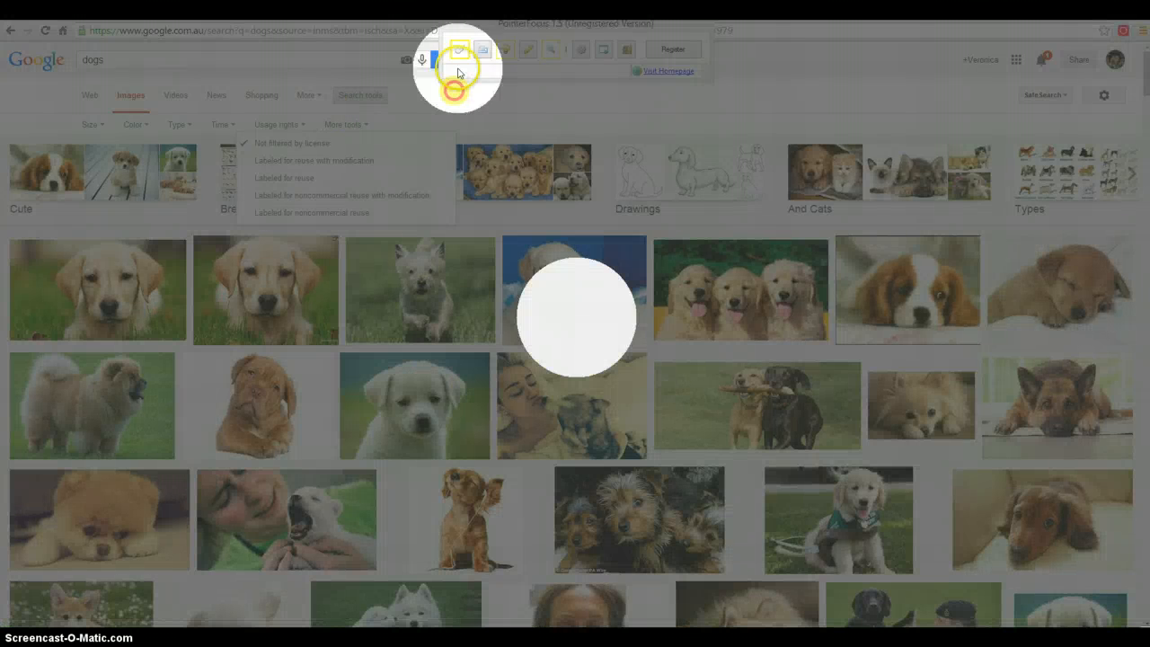
left_click(550, 49)
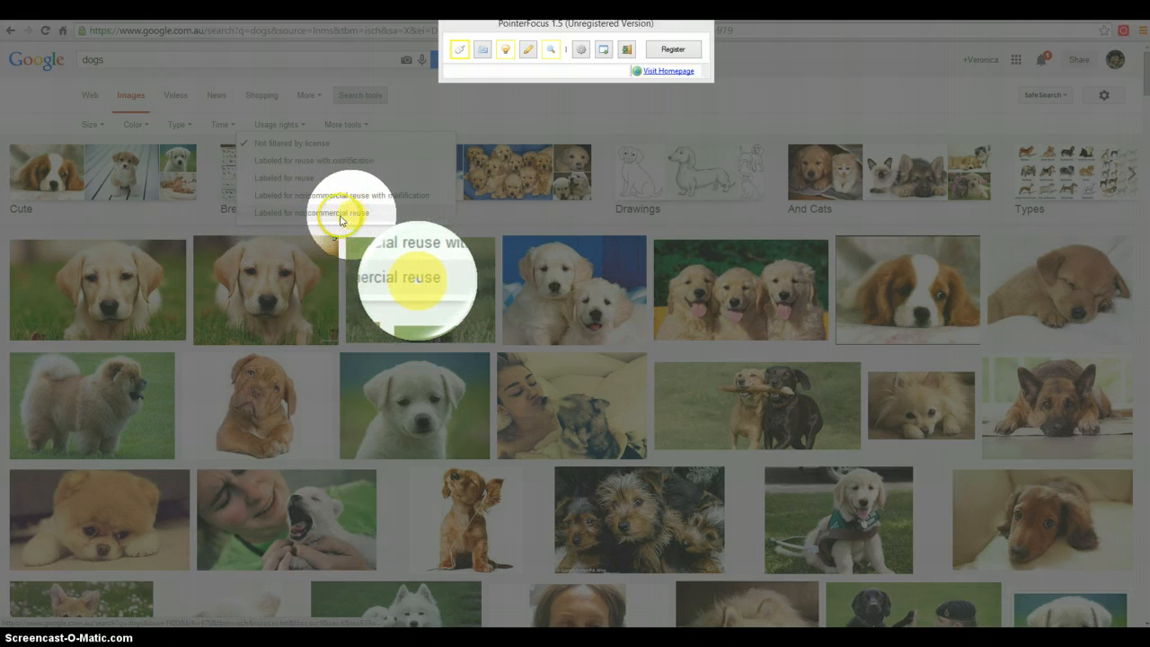
left_click(304, 187)
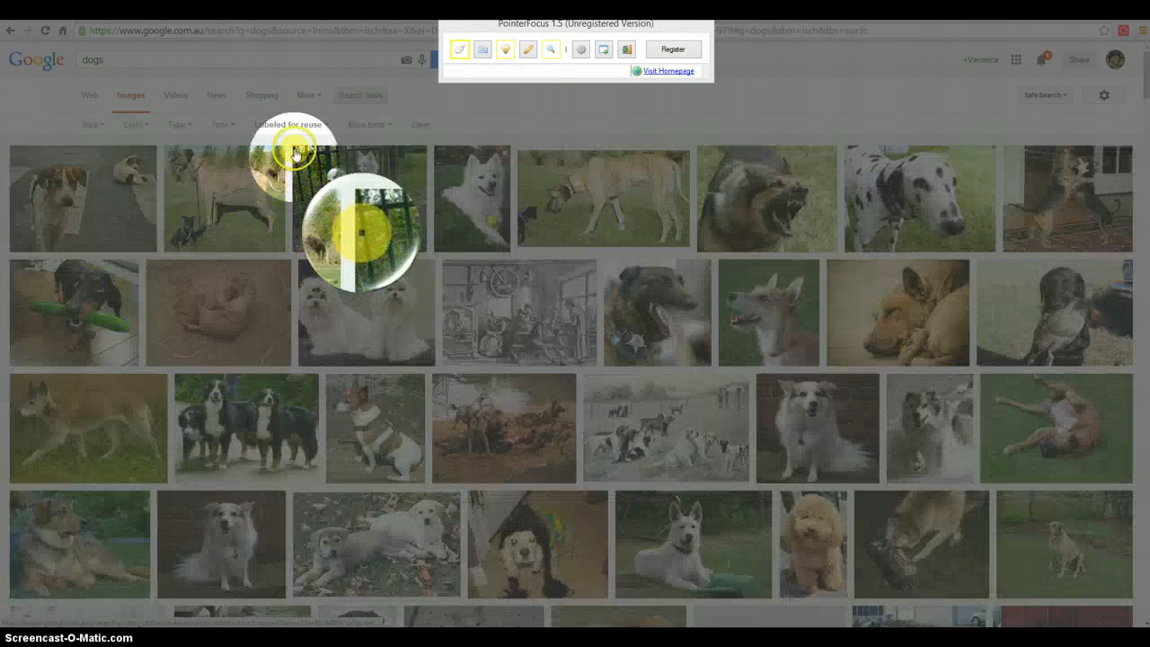
Turn off the PointerFocus spotlight and magnifier and browse the dog images labeled for reuse
left_click(502, 50)
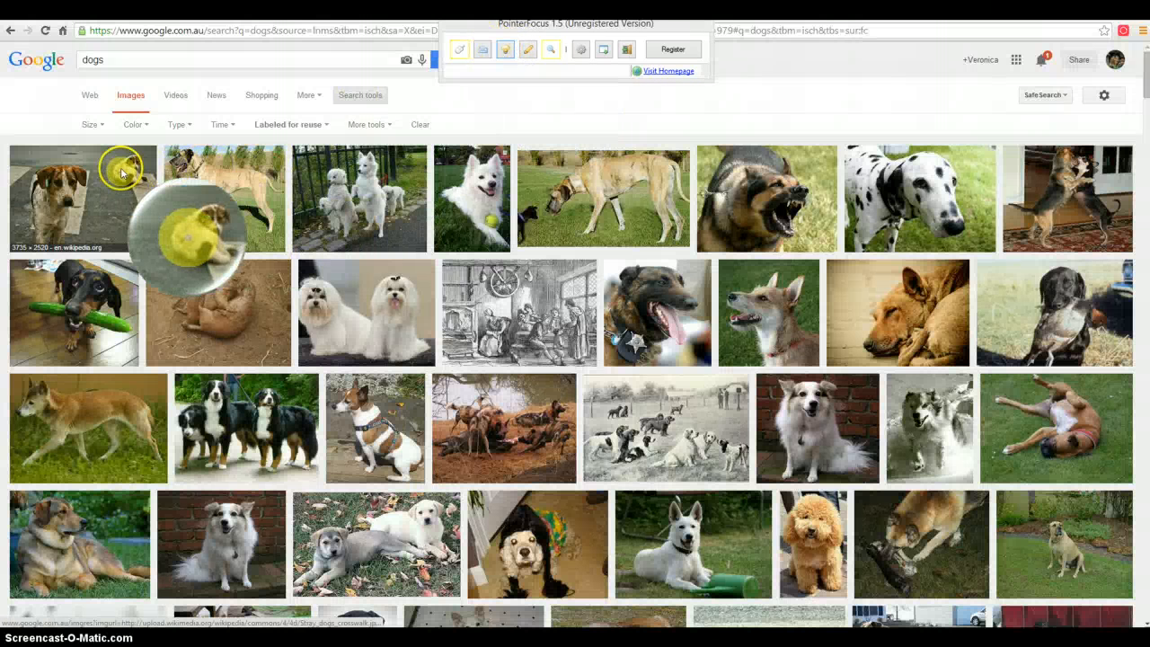
left_click(624, 50)
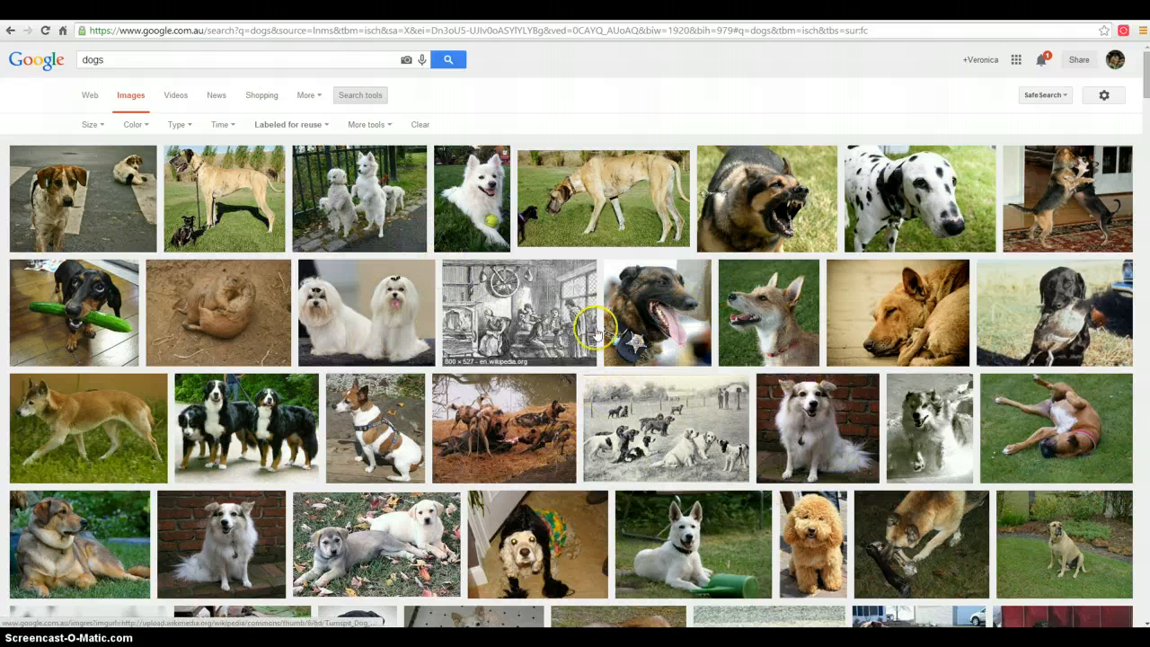
scroll(659, 337, "down", 2)
scroll(658, 337, "up", 2)
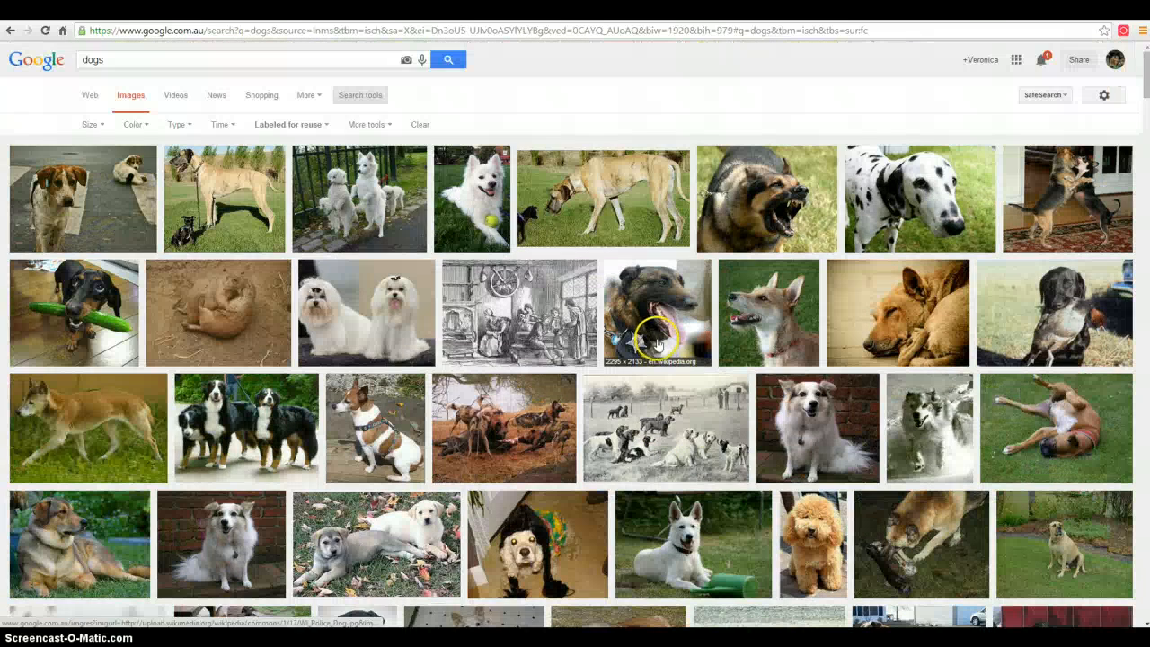
Review the additional image search tools and the available usage rights options
left_click(372, 131)
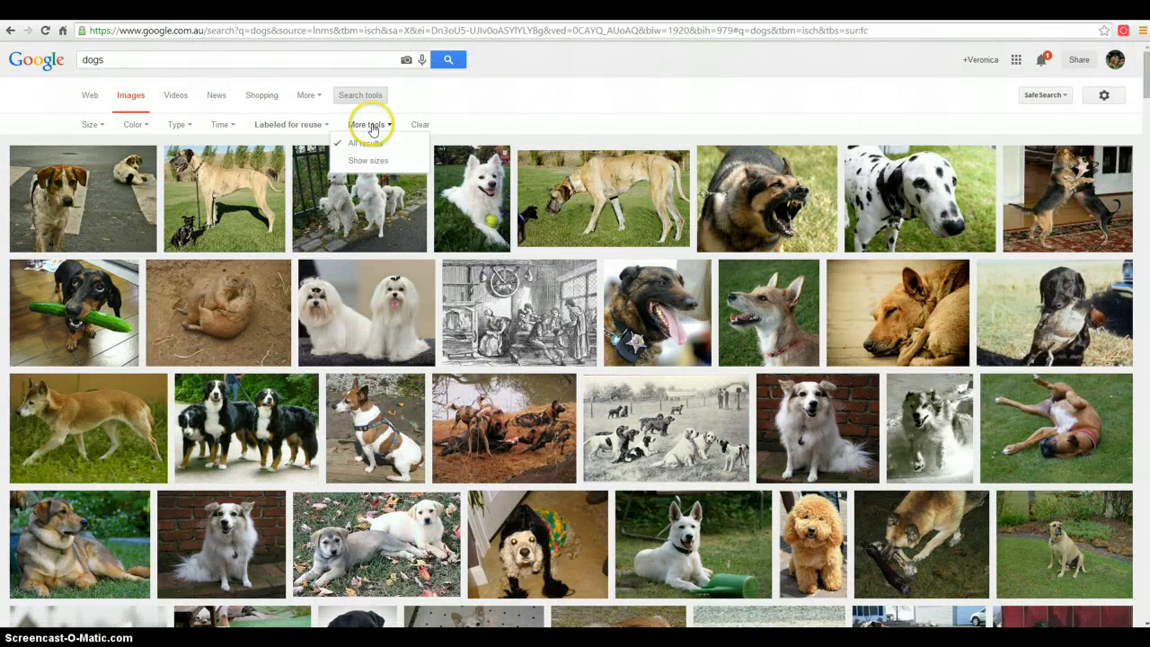
left_click(311, 128)
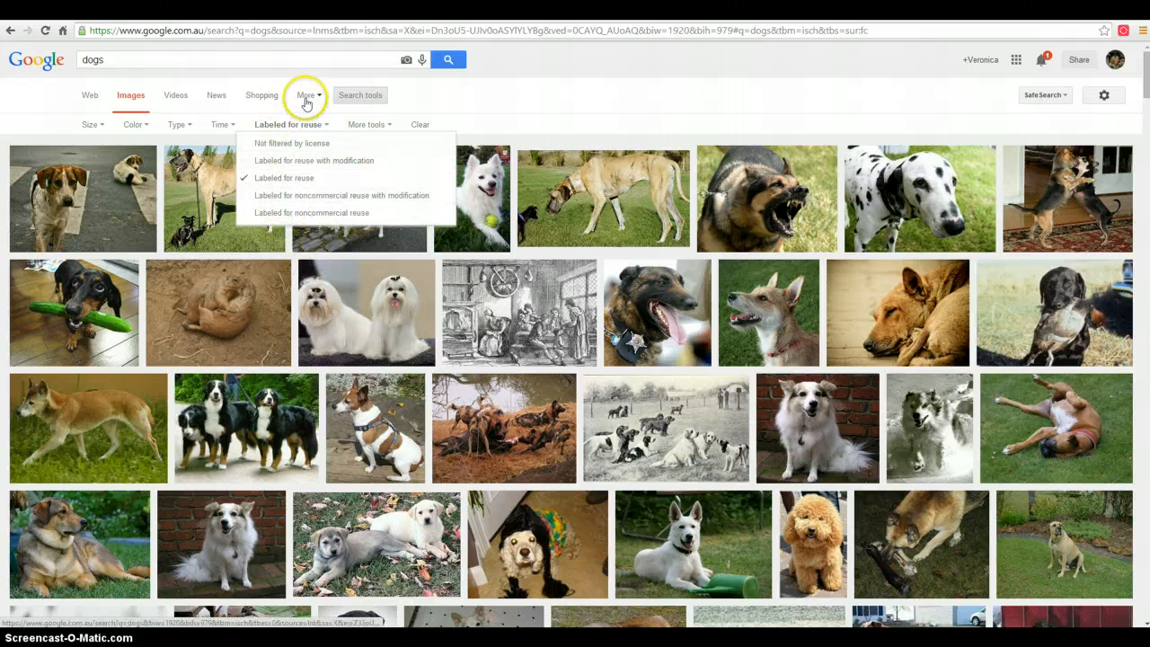
left_click(438, 99)
Return to the web results and run the search for "dogs" again
left_click(90, 96)
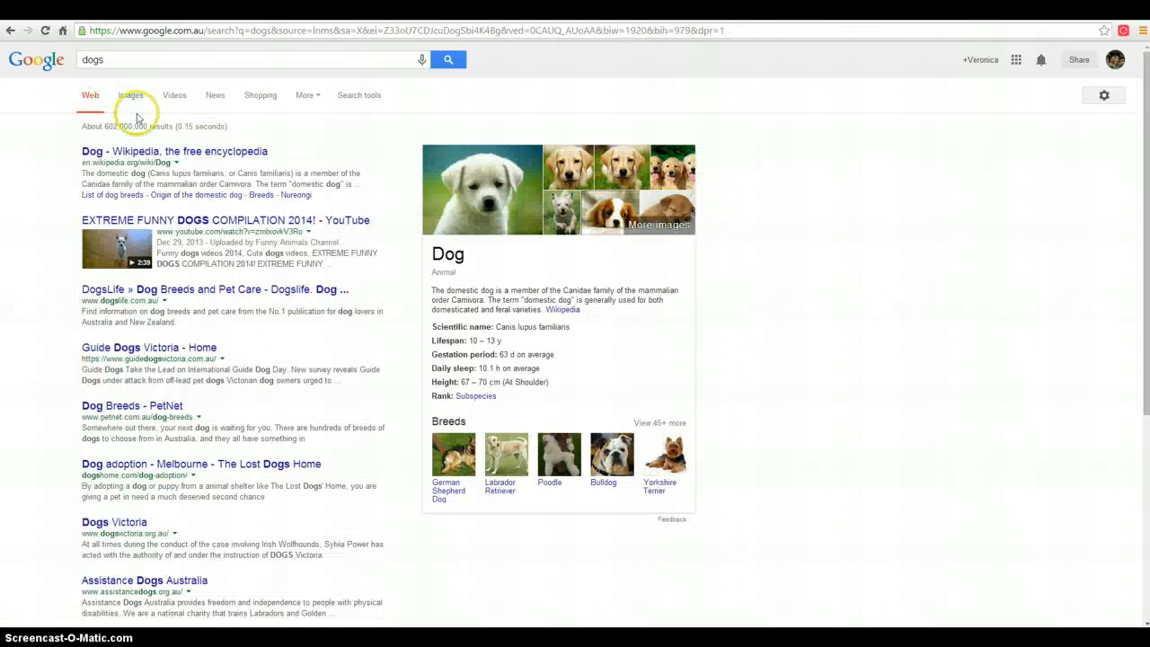
left_click(148, 64)
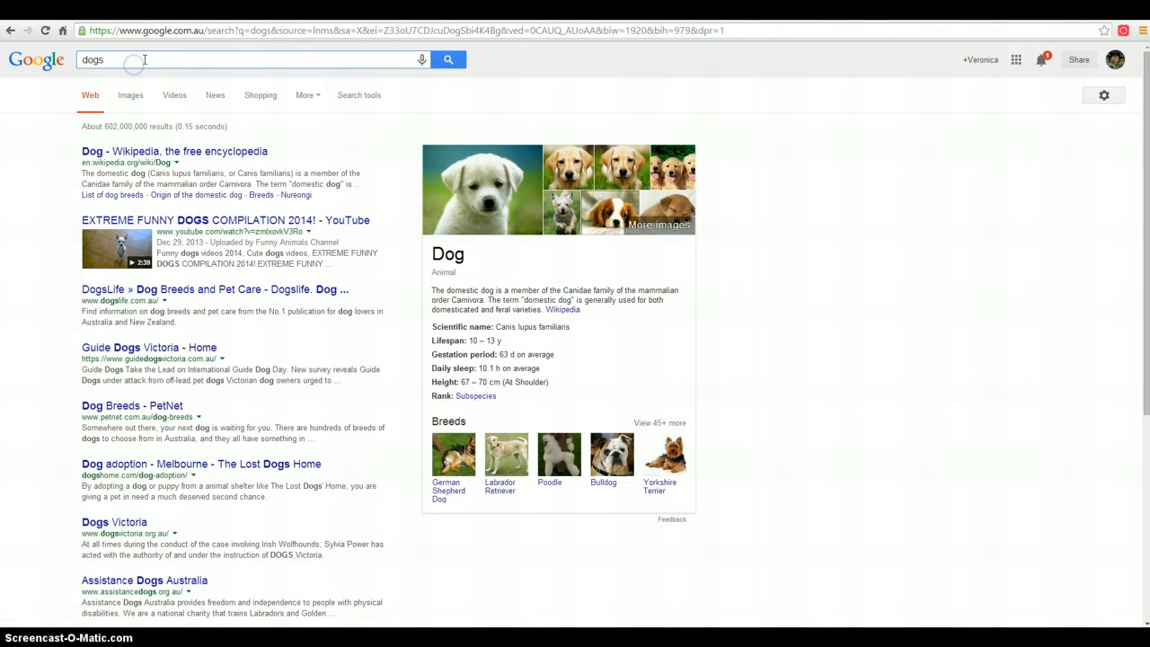
key("BackSpace")
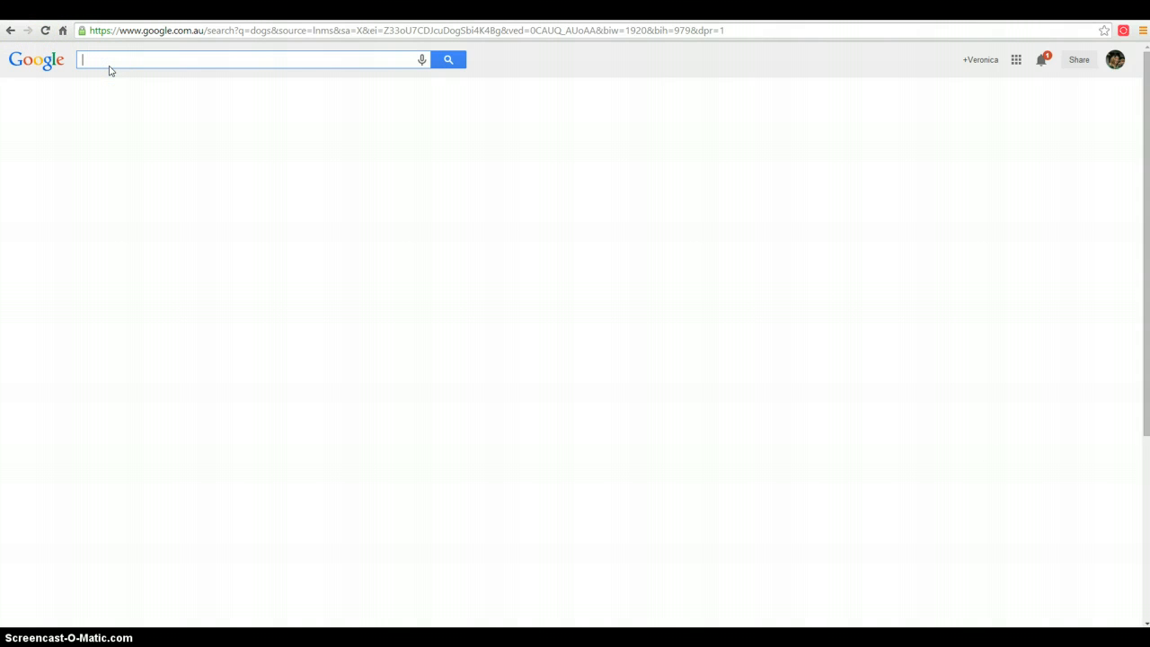
type("dogs")
key("Return")
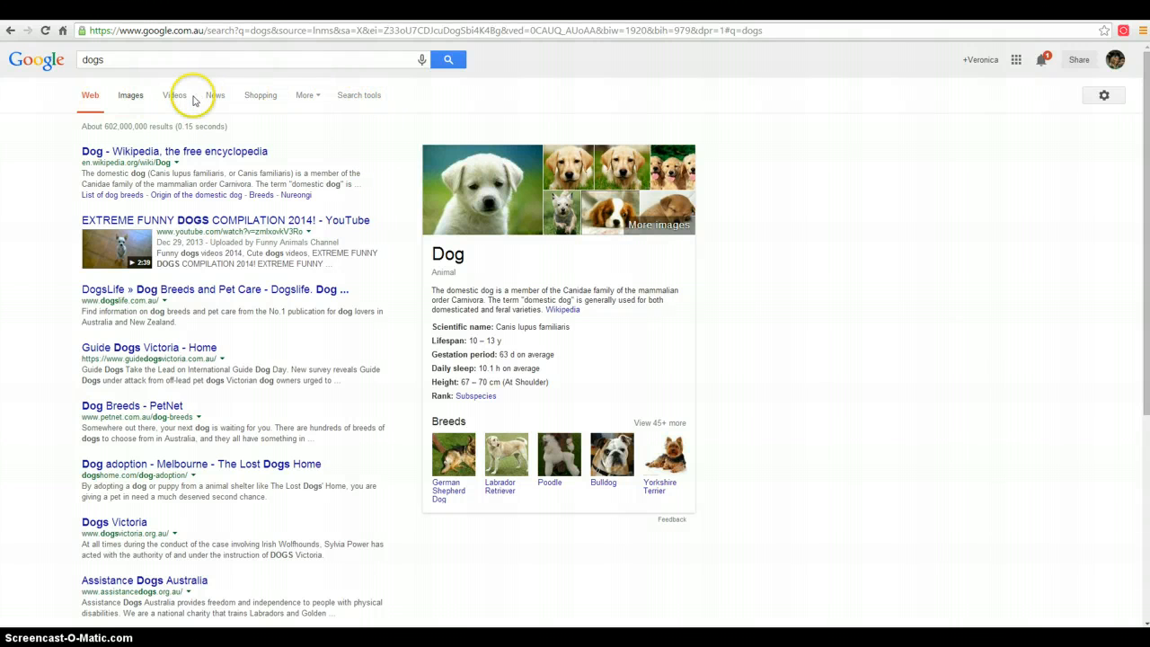
Show the search tools for the web results and sort out the dog pages by reading level
left_click(355, 97)
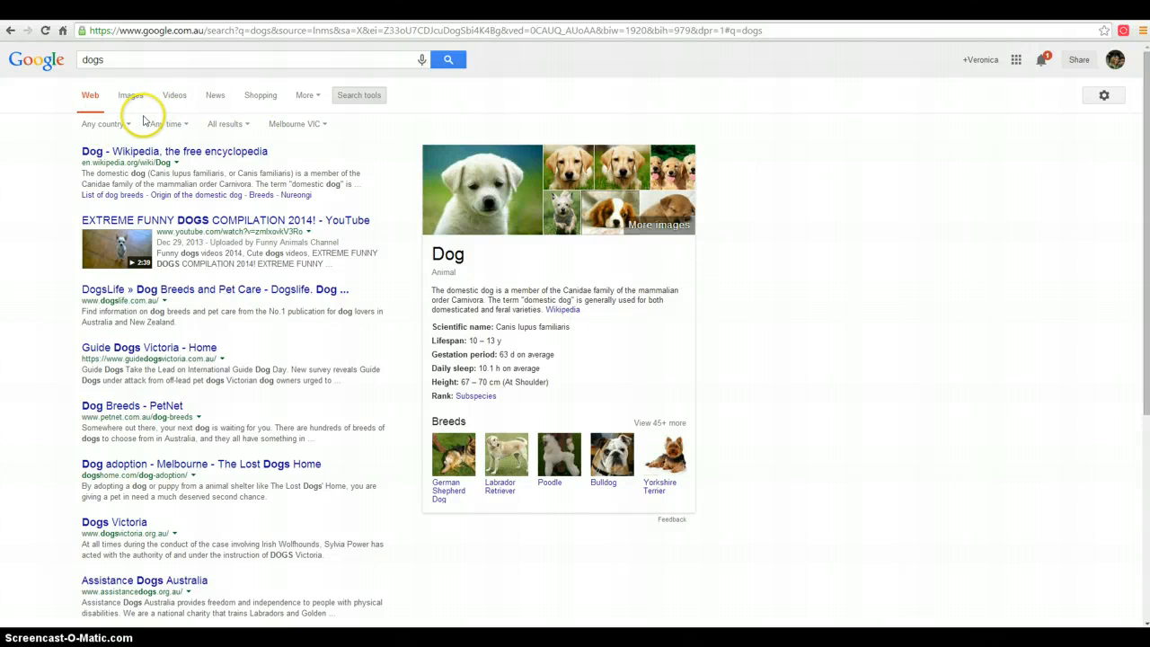
left_click(303, 96)
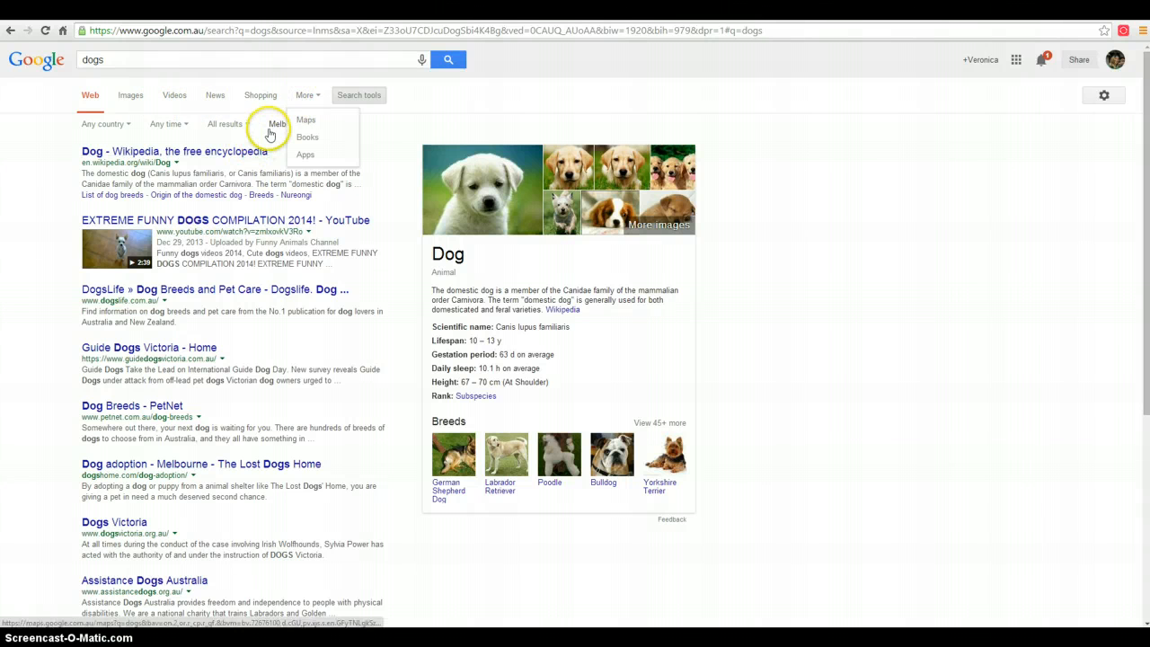
left_click(162, 123)
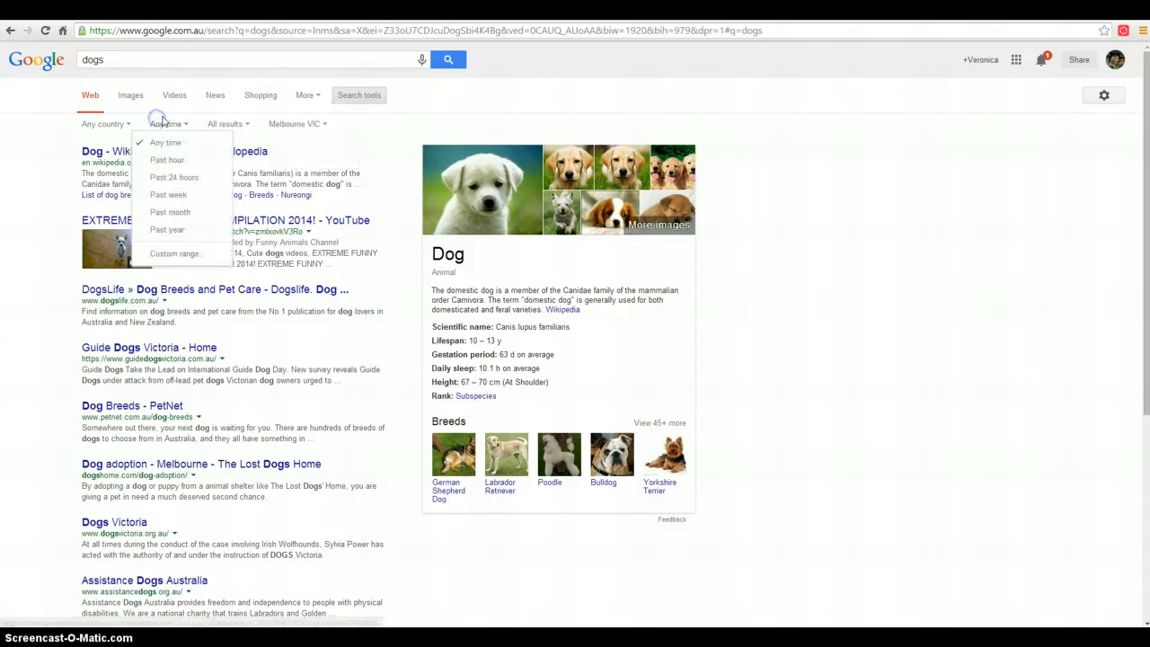
left_click(224, 124)
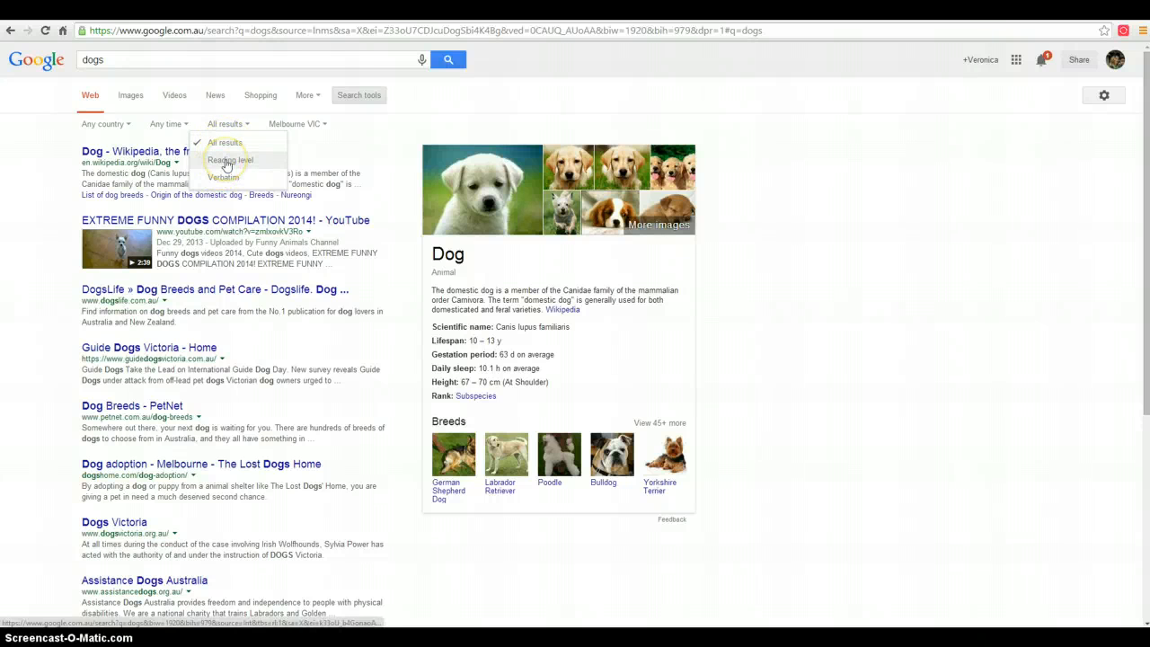
left_click(227, 162)
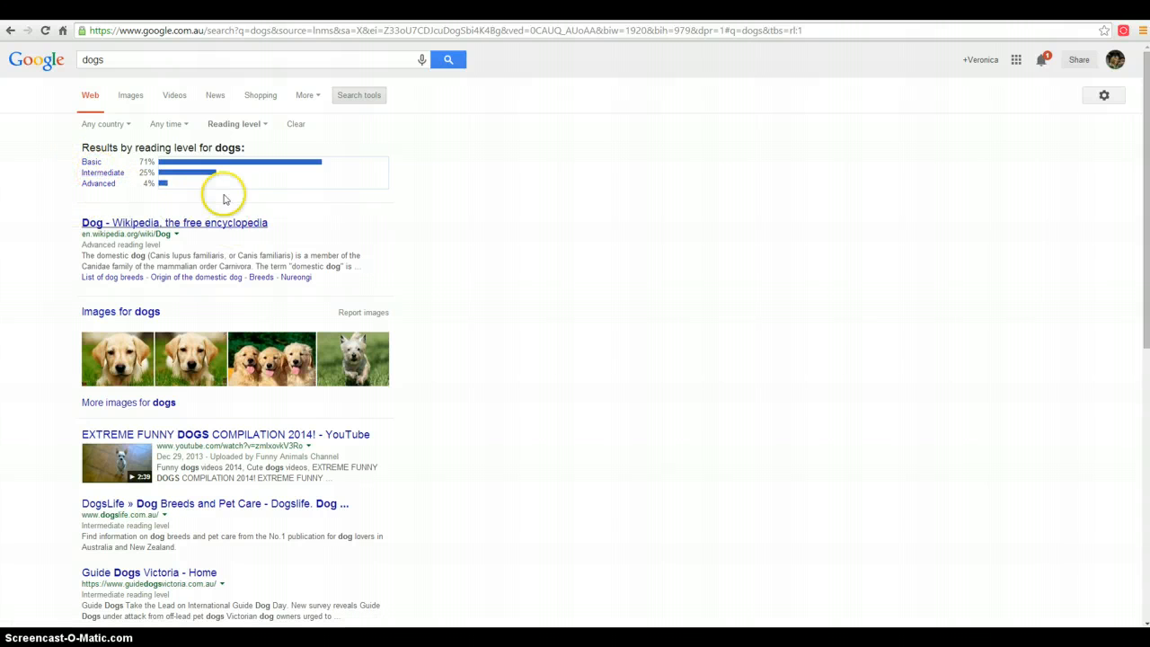
Restrict the results to the Basic reading level and look through the listed pages
left_click(90, 167)
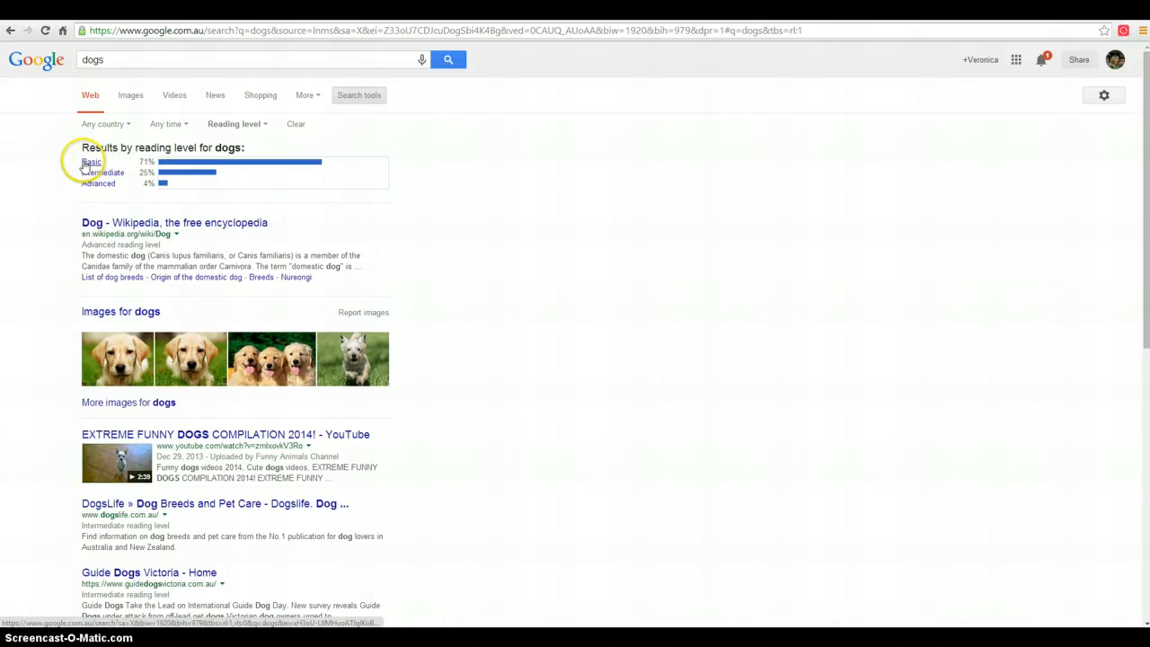
left_click(88, 163)
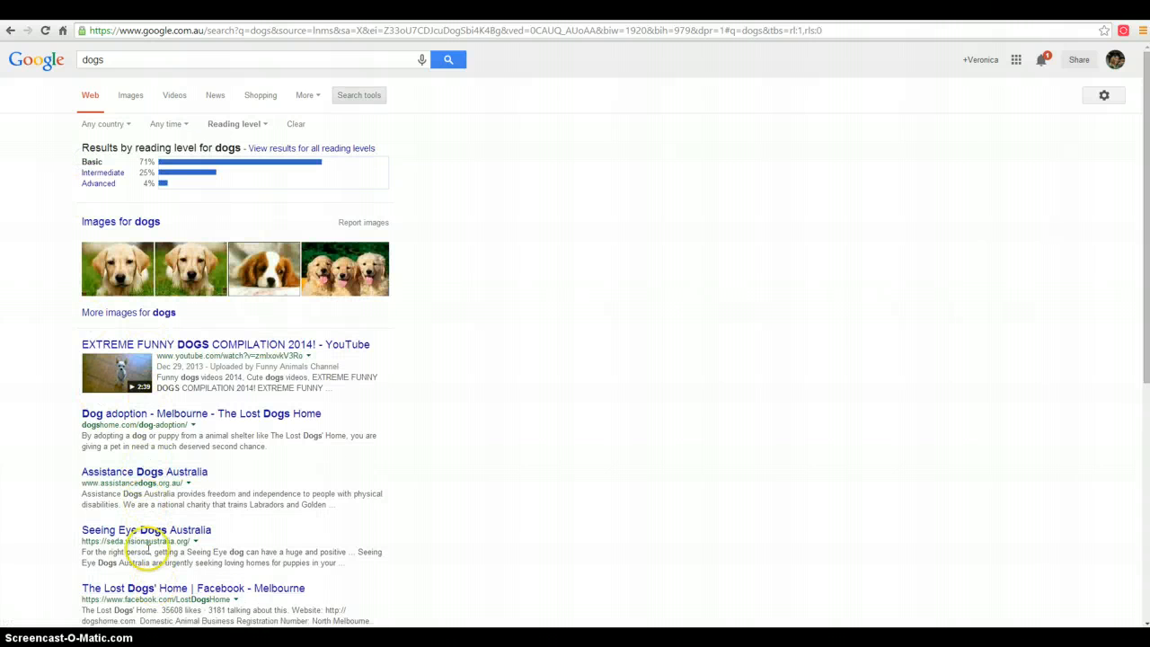
scroll(84, 470, "down", 1)
scroll(99, 431, "down", 1)
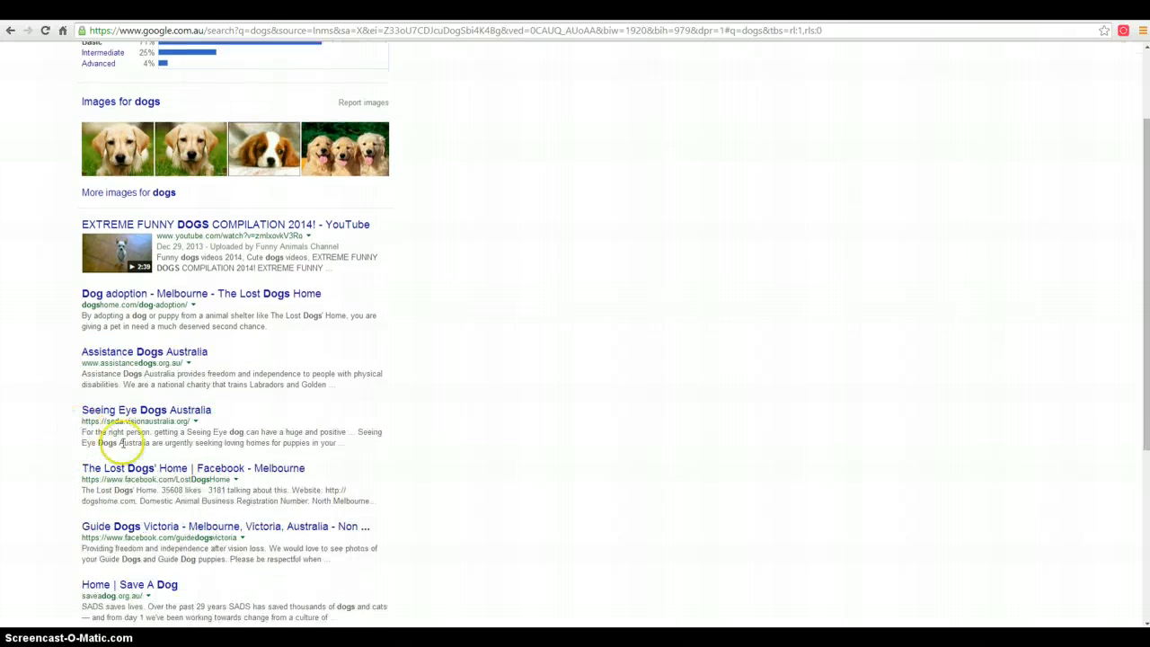
scroll(103, 322, "up", 2)
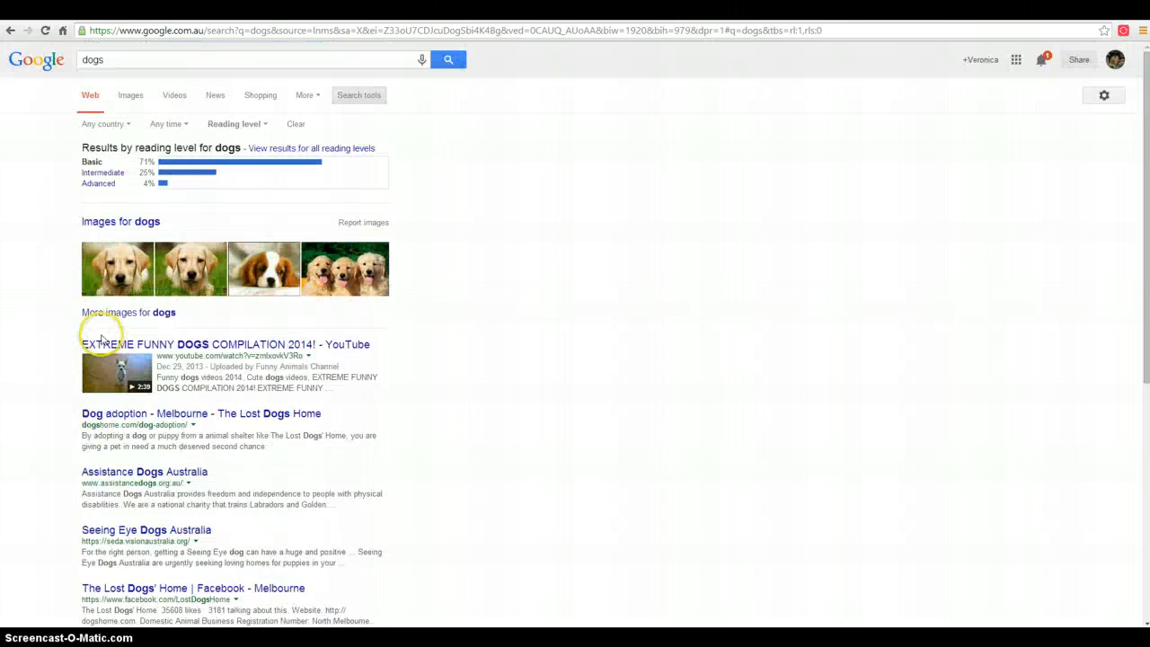
Restrict the results to the Intermediate reading level, then clear the search filters after checking the time range options
left_click(105, 177)
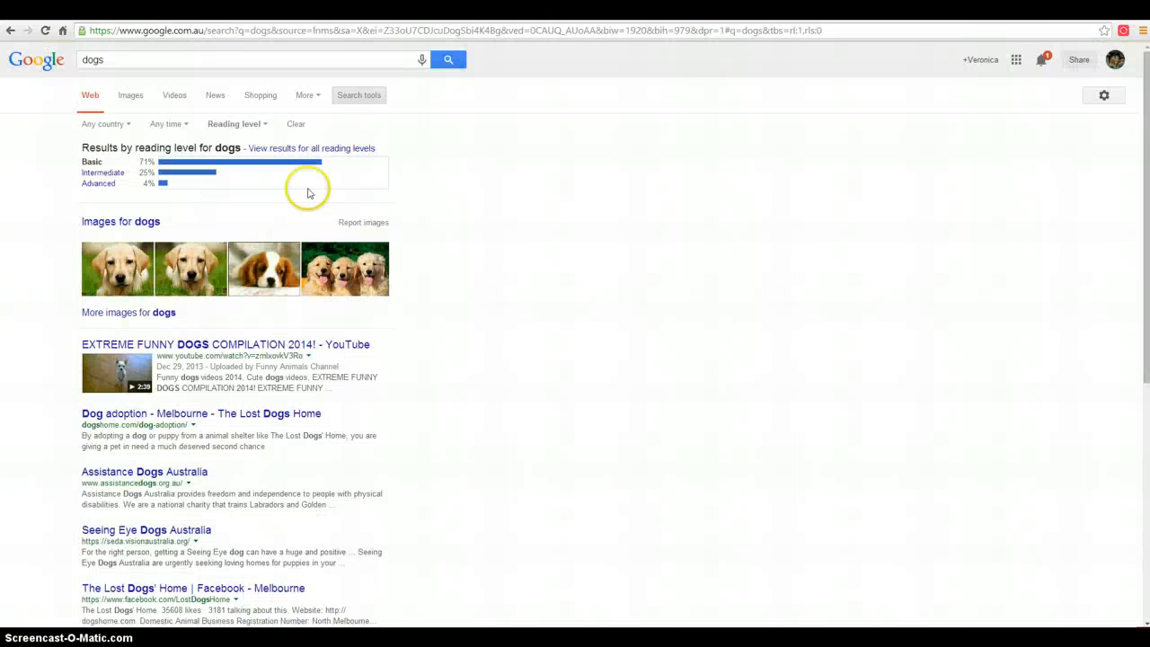
left_click(106, 174)
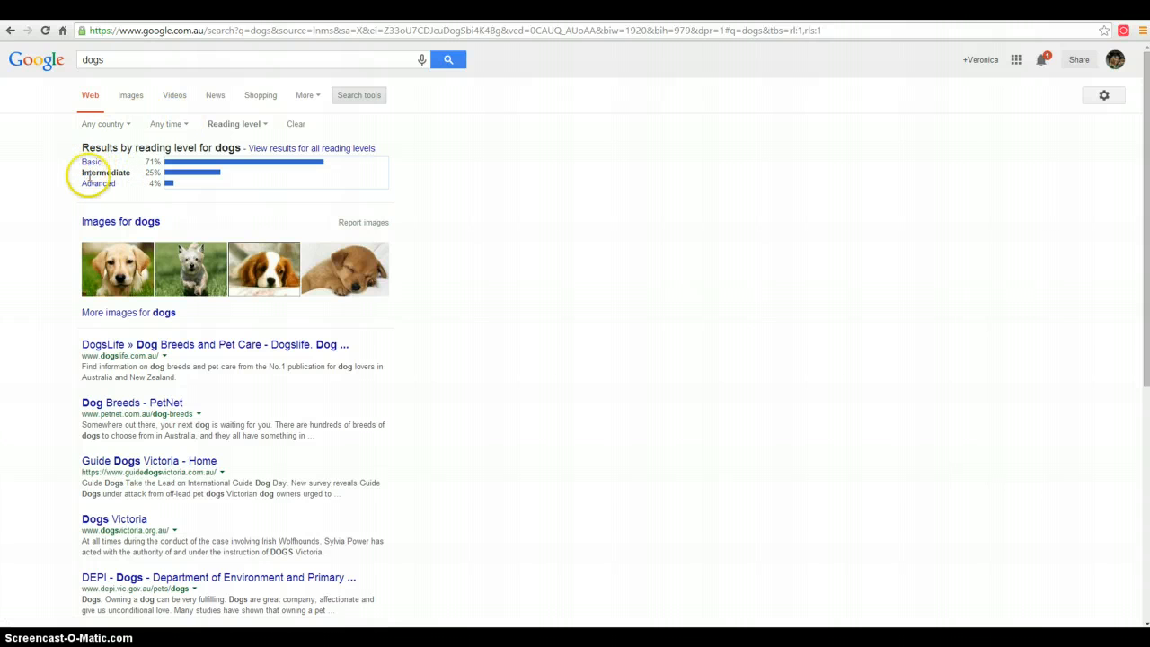
left_click(167, 123)
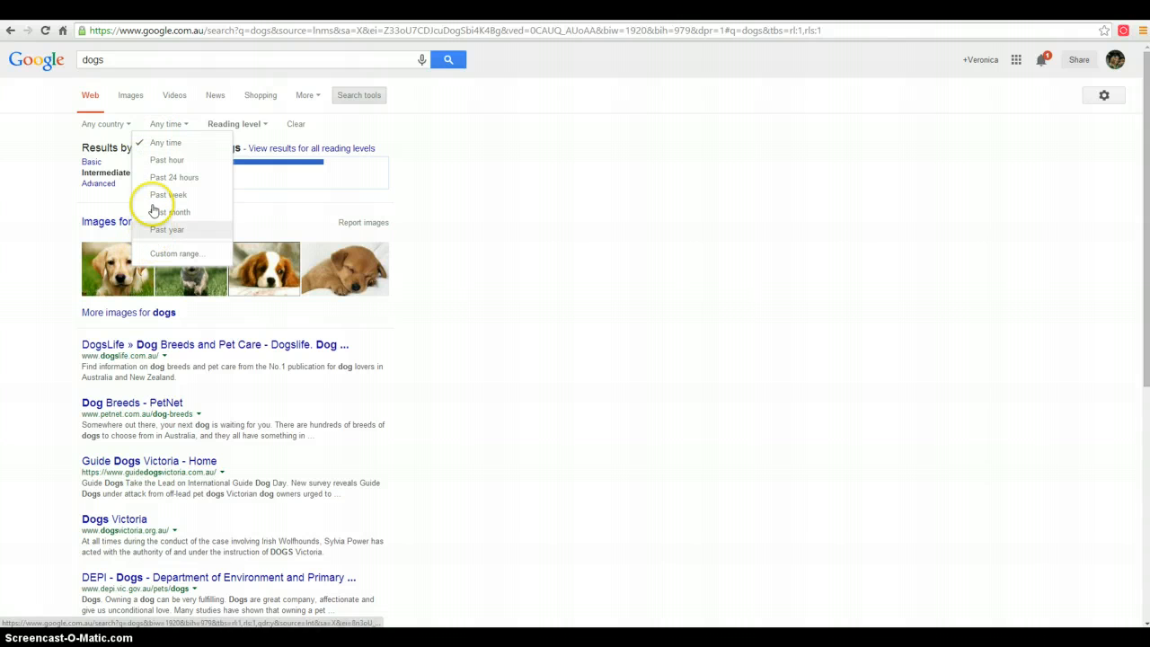
left_click(295, 123)
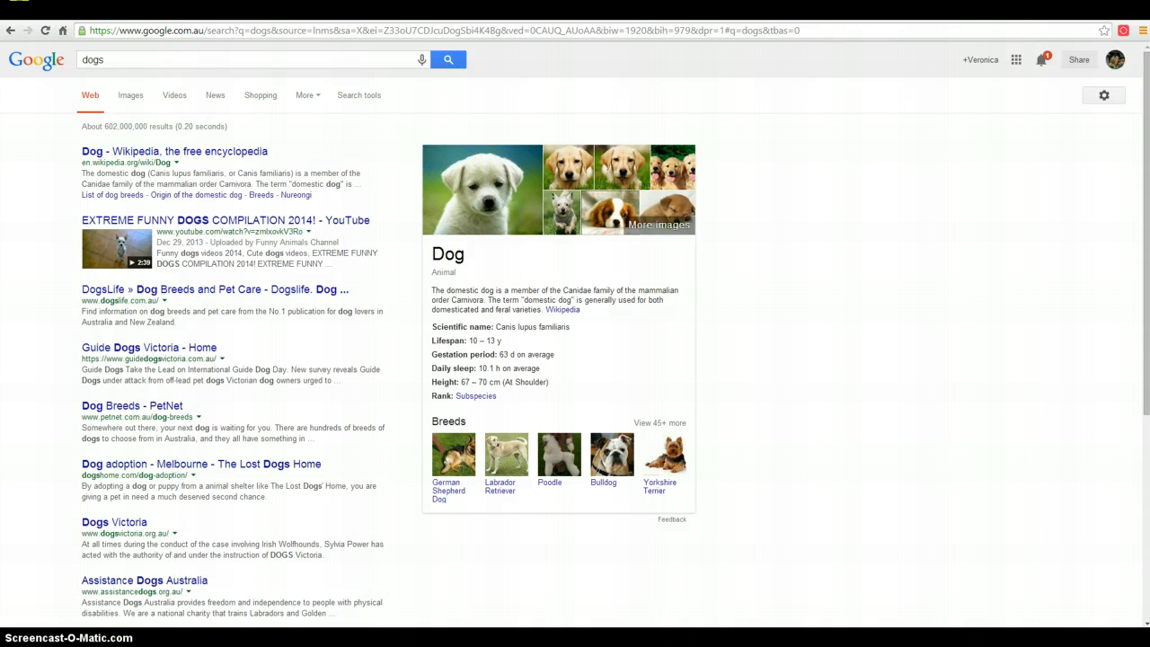
Clear the browser, the "reports mid 2014" folder window and the weather pop-up off the desktop
left_click(1095, 8)
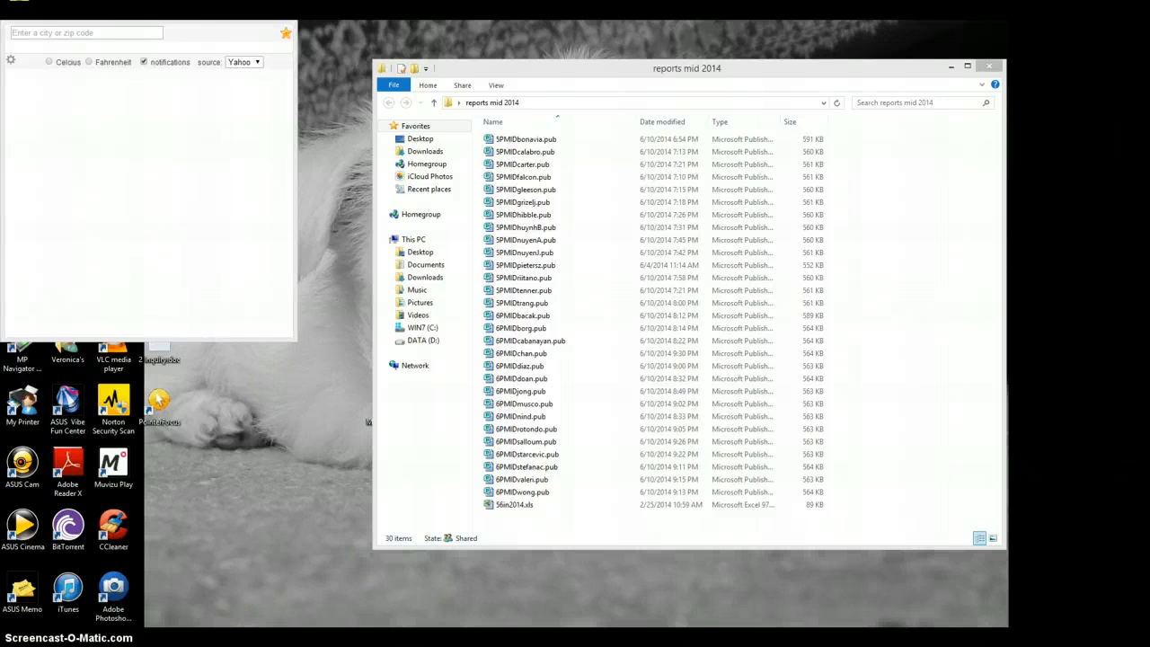
left_click(989, 66)
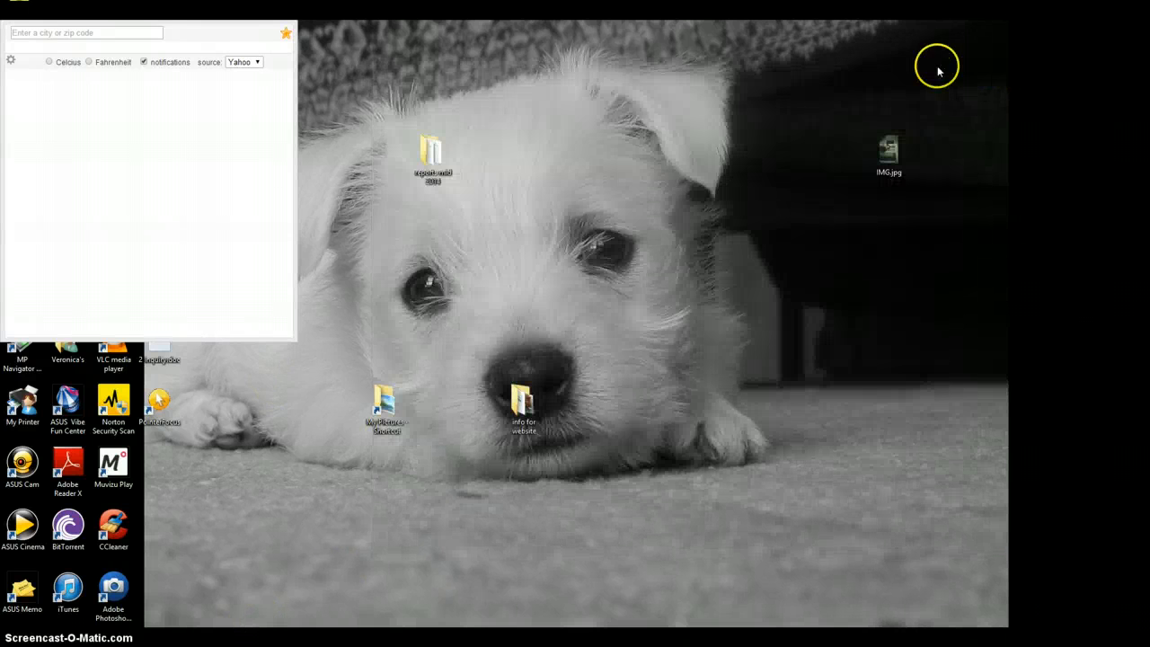
left_click(284, 9)
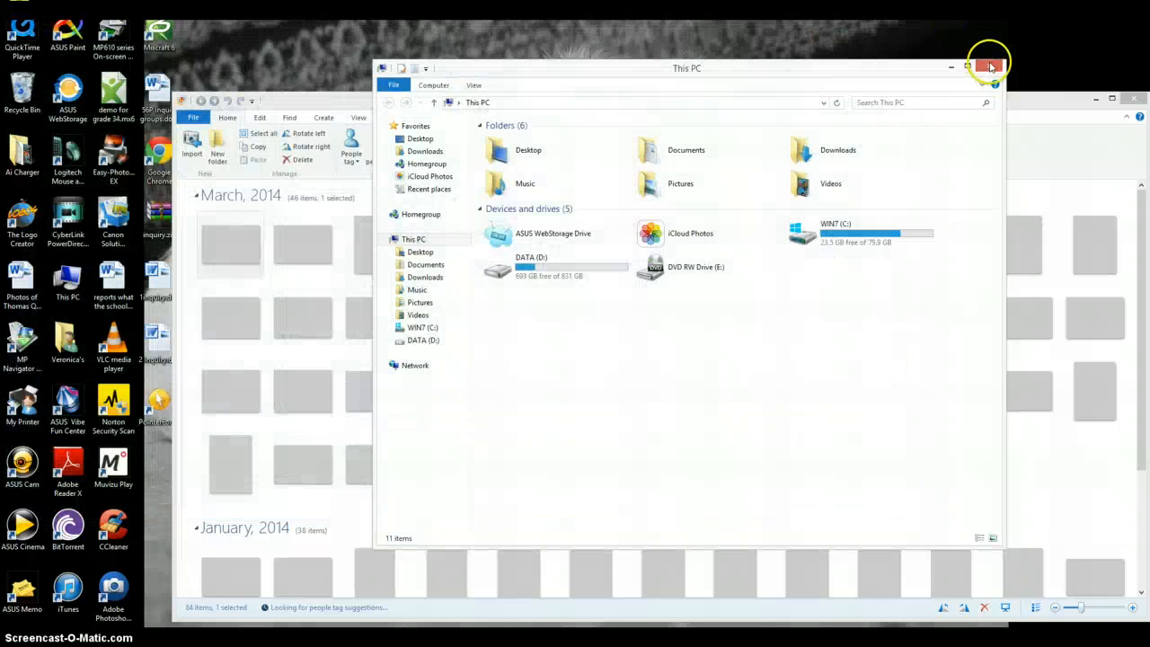
Close the This PC and photo gallery windows, declining to open the listed file types with Windows Live Photo Gallery
left_click(988, 63)
left_click(1133, 98)
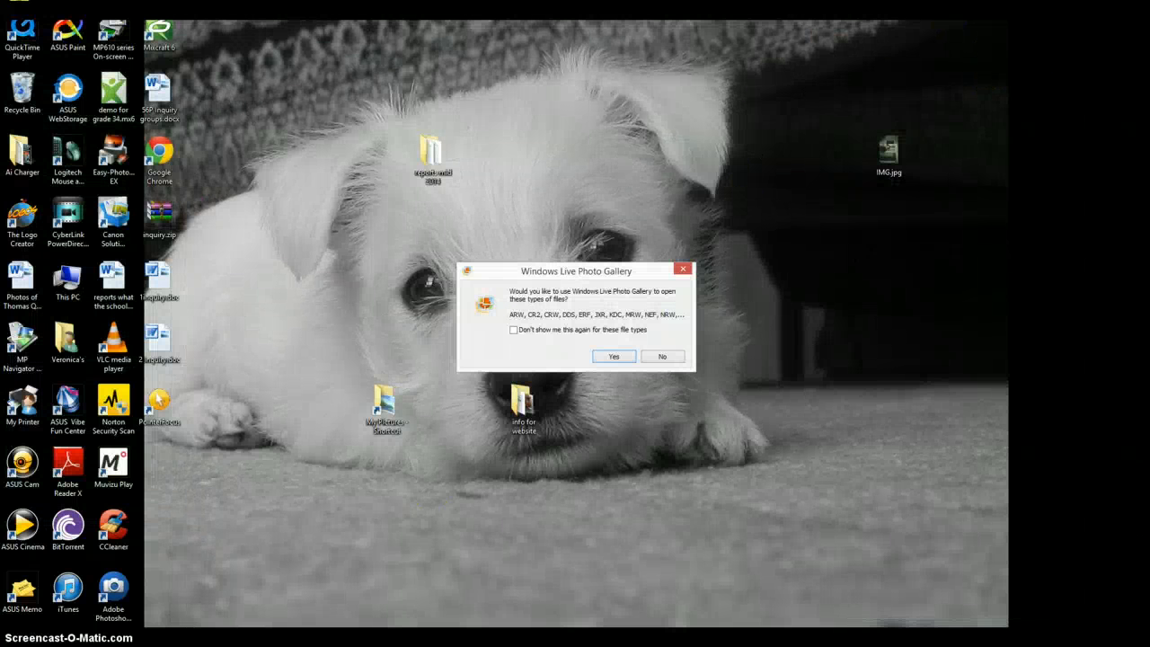
left_click(662, 357)
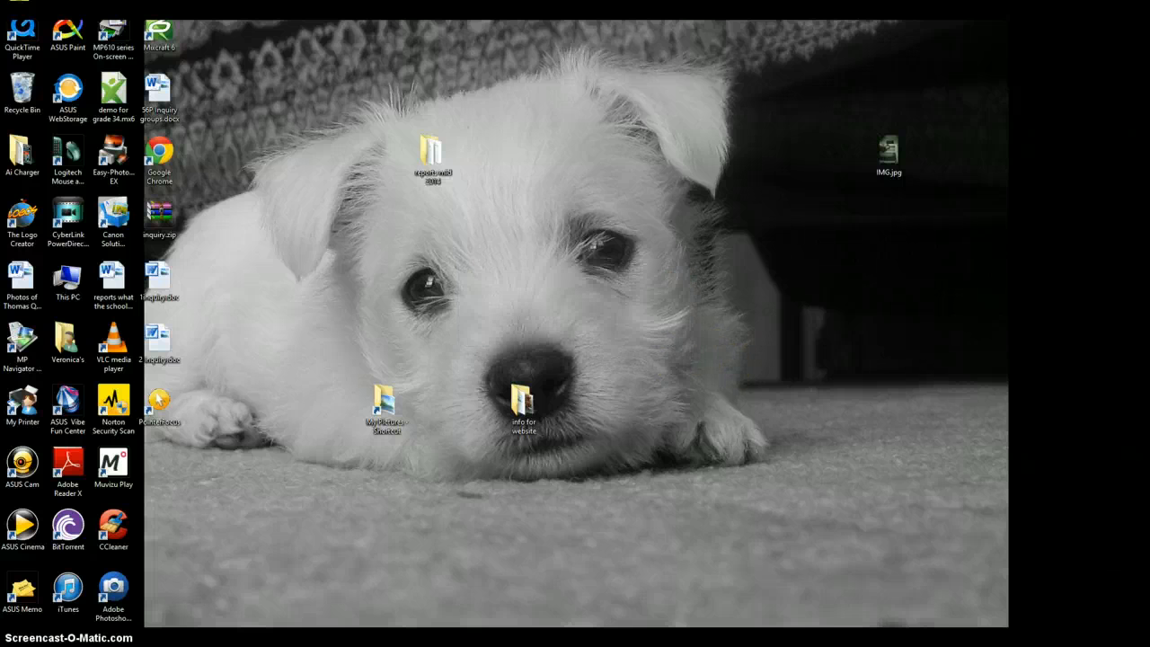
mouse_move(584, 539)
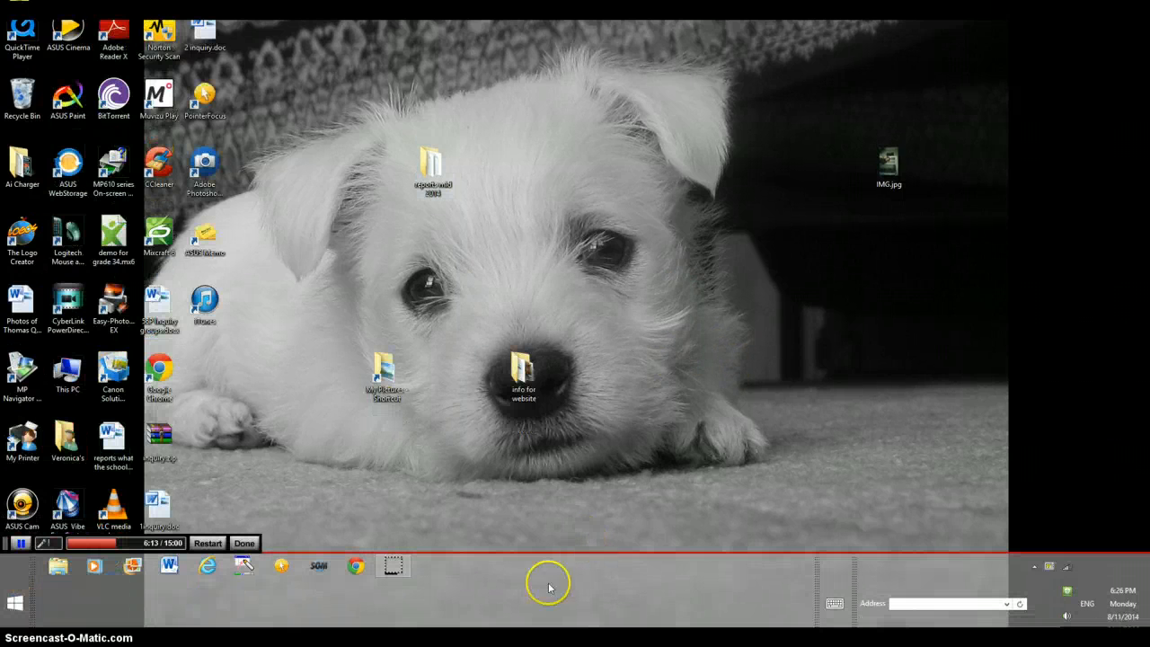